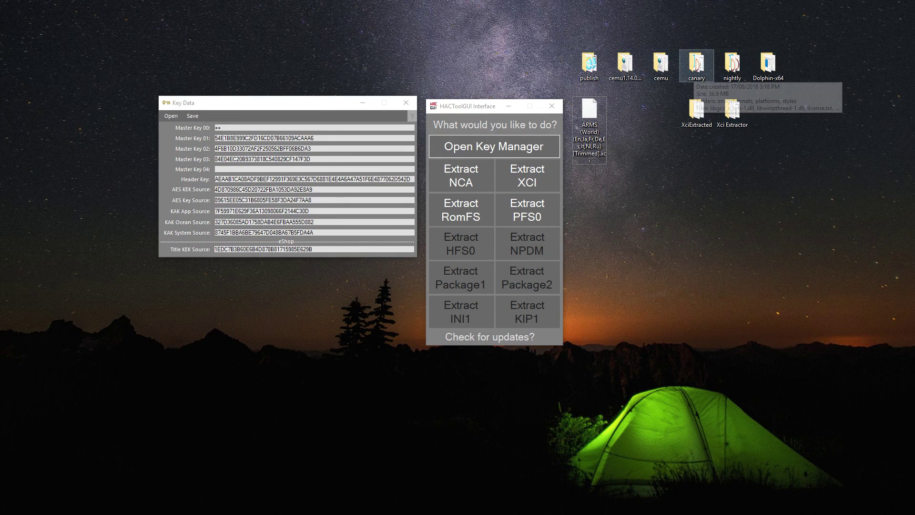
{"action": "double_click", "coordinate": [589, 64]}
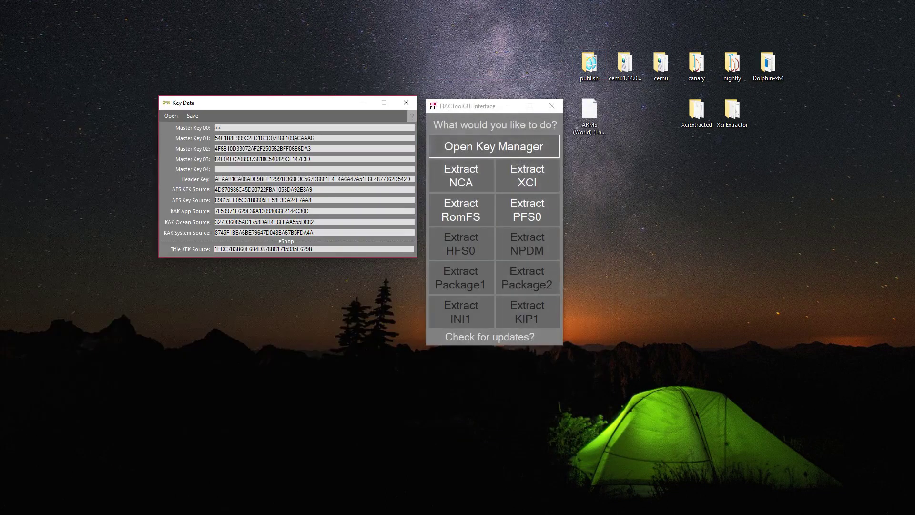
{"action": "left_click", "coordinate": [590, 66]}
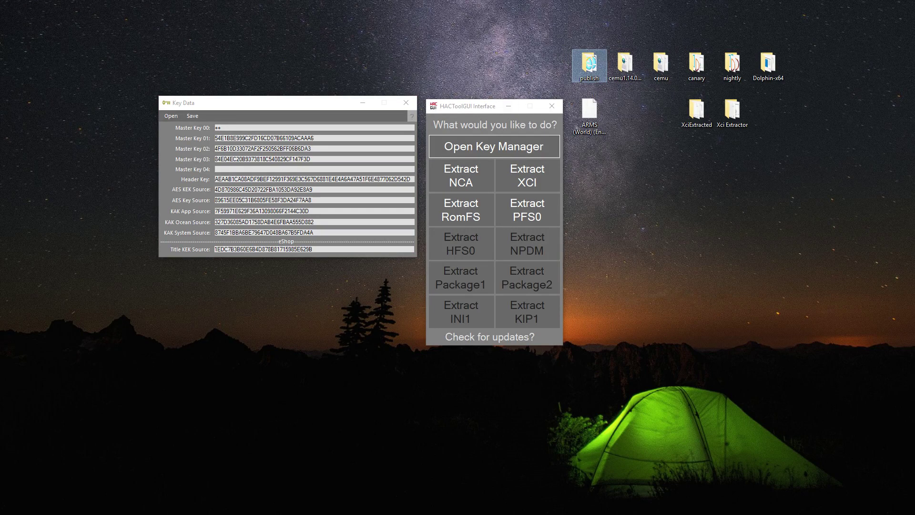
{"action": "left_click", "coordinate": [586, 153]}
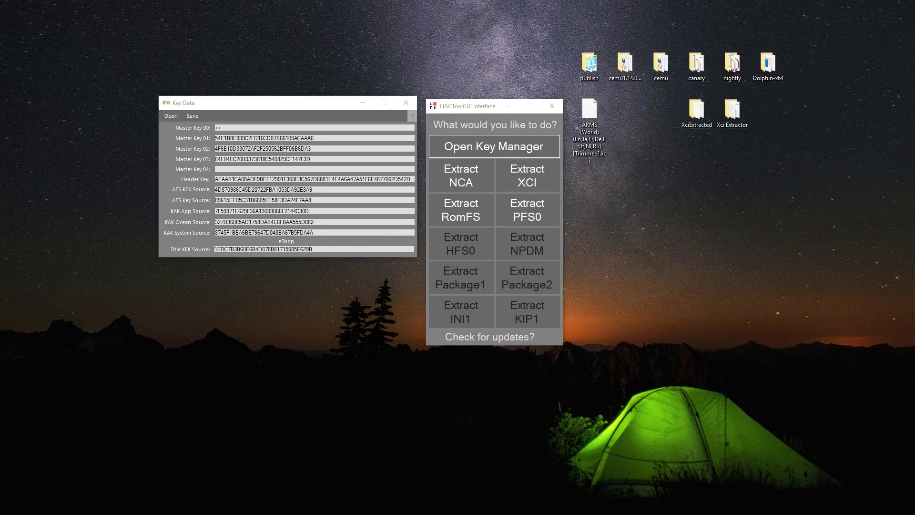
{"action": "left_click", "coordinate": [589, 129]}
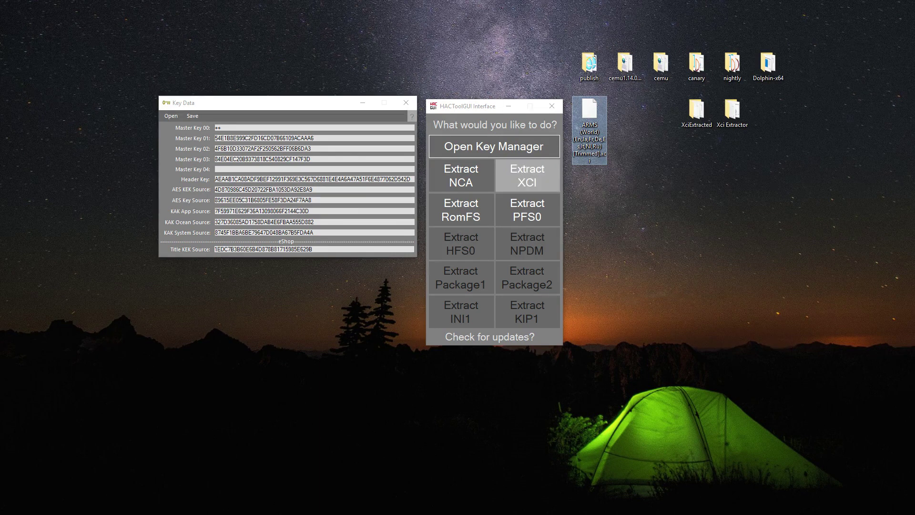
{"action": "mouse_move", "coordinate": [471, 107]}
{"action": "left_mouse_down"}
{"action": "mouse_move", "coordinate": [478, 110]}
{"action": "mouse_move", "coordinate": [472, 103]}
{"action": "left_mouse_up"}
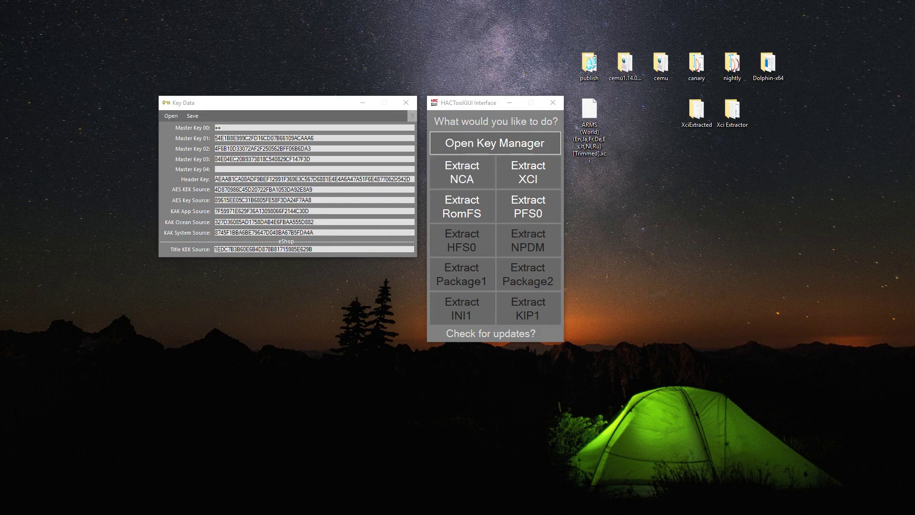
{"action": "left_click_drag", "start_coordinate": [289, 107], "coordinate": [303, 123]}
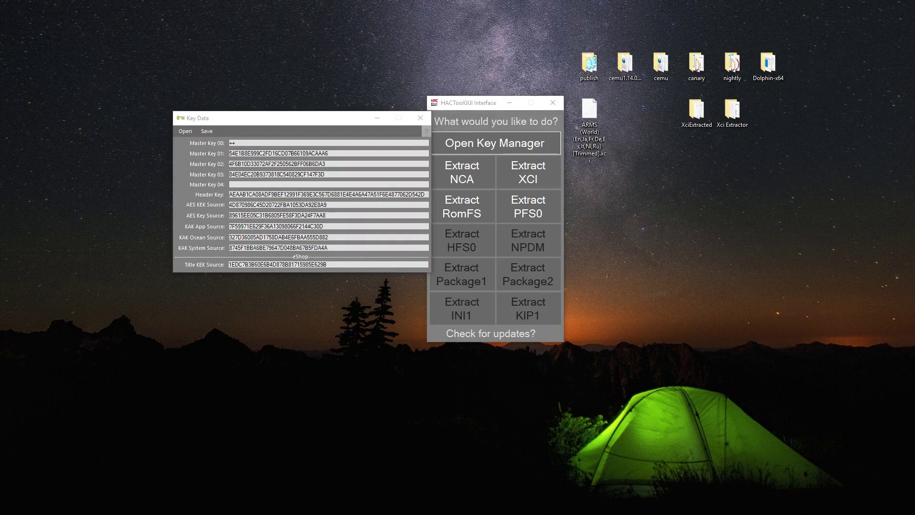
{"action": "left_click_drag", "start_coordinate": [297, 117], "coordinate": [289, 103]}
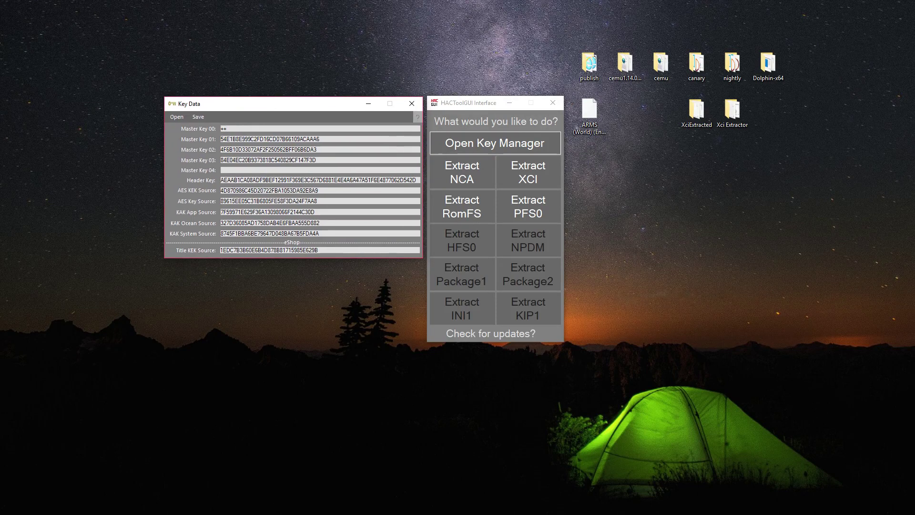
Clear the Master Key 00 field and paste the correct key into it
{"action": "key", "text": "ctrl+a"}
{"action": "key", "text": "BackSpace"}
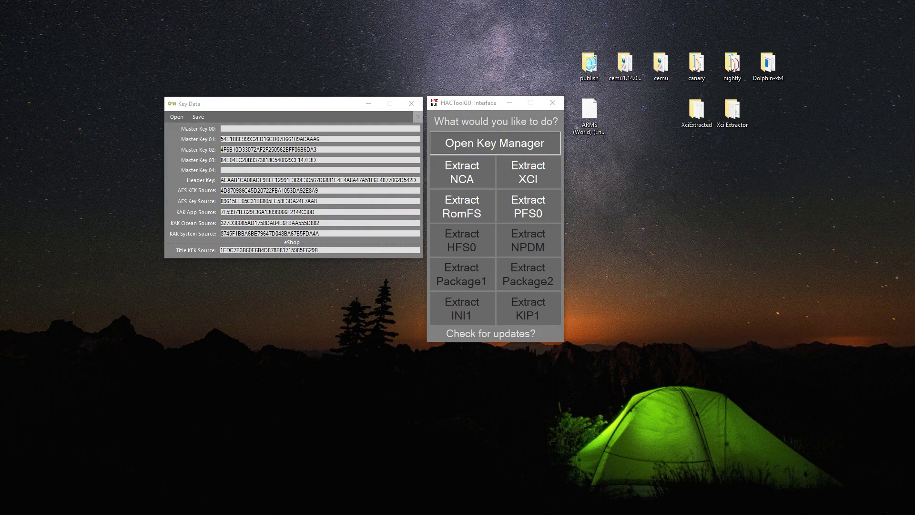
{"action": "right_click", "coordinate": [282, 127]}
{"action": "left_click", "coordinate": [306, 166]}
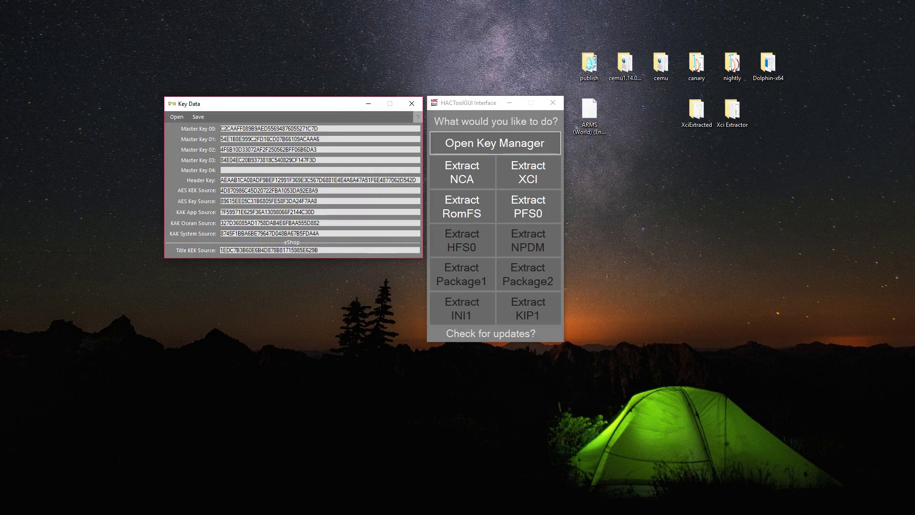
Paste the missing key into the Master Key 04 field and save the key data
{"action": "key", "text": "alt+Tab"}
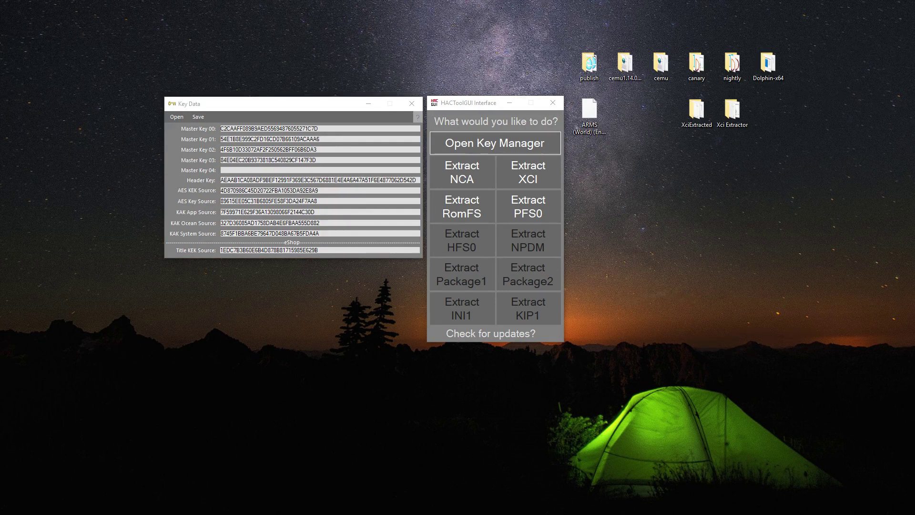
{"action": "right_click", "coordinate": [222, 169]}
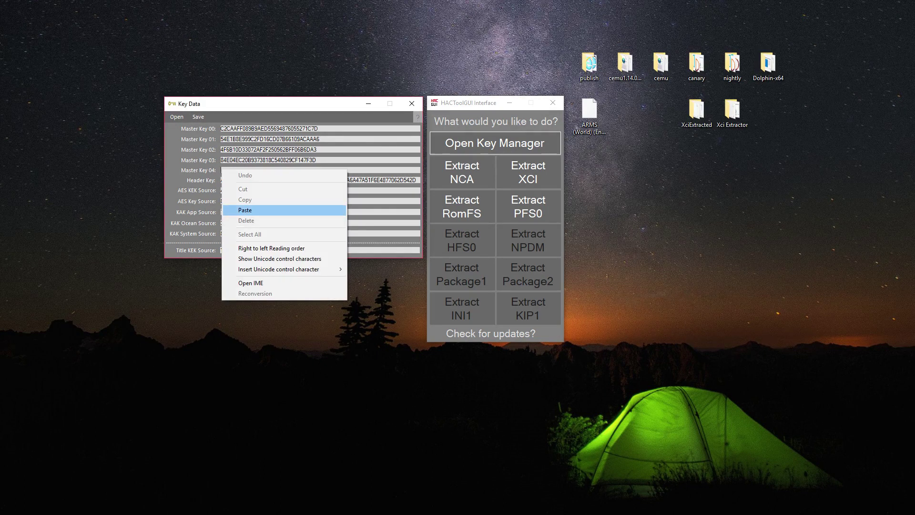
{"action": "left_click", "coordinate": [238, 210]}
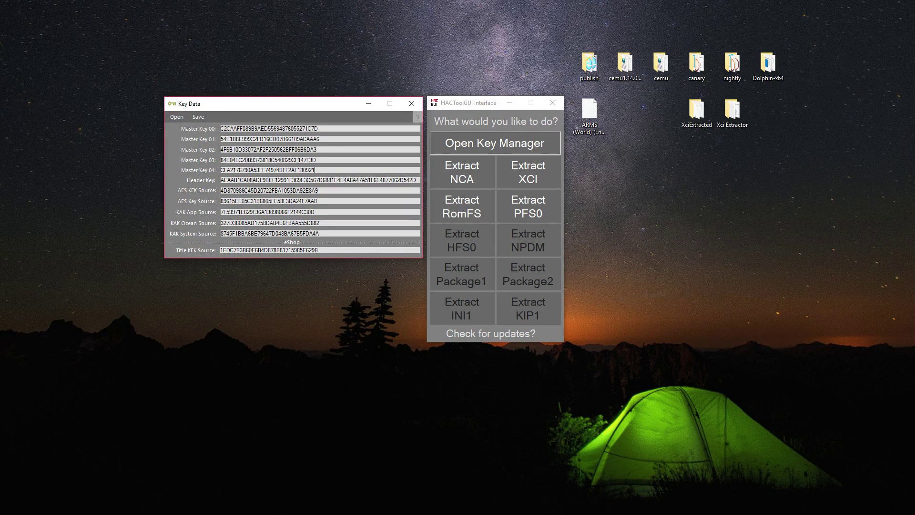
{"action": "left_click", "coordinate": [198, 117]}
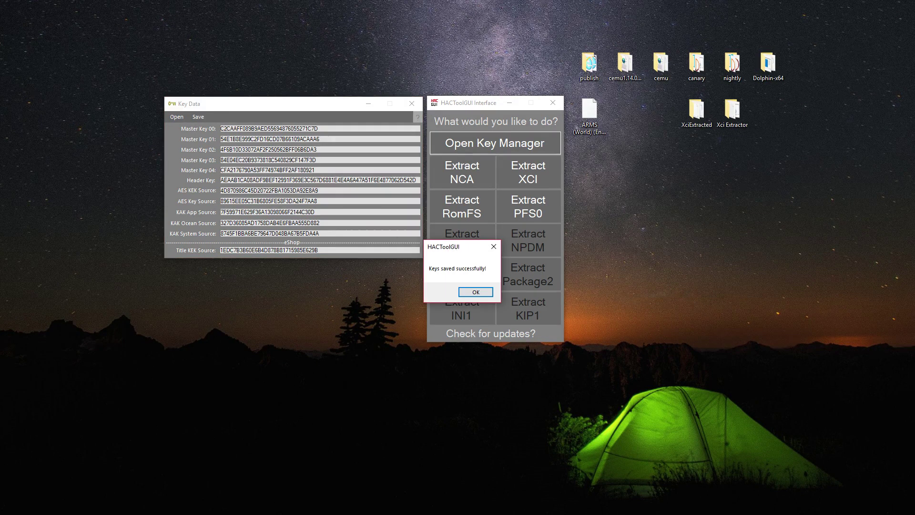
{"action": "left_click", "coordinate": [476, 292]}
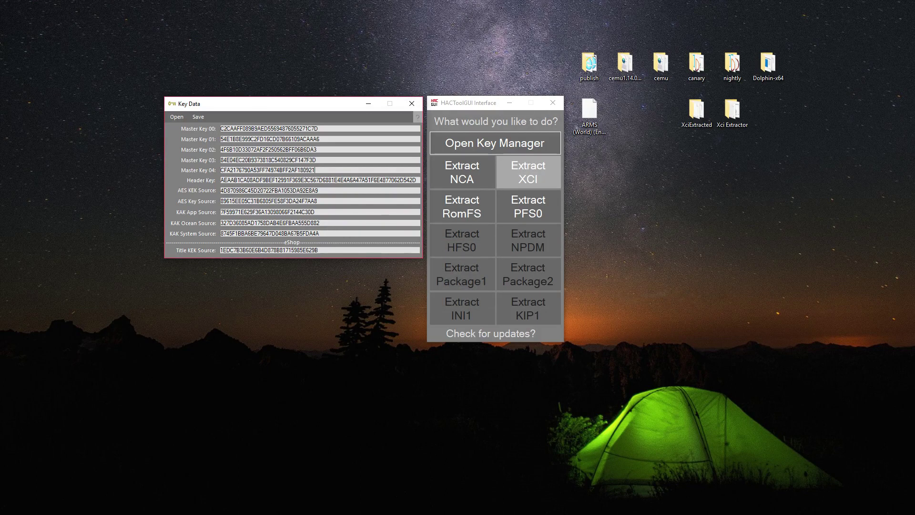
Open the XCI extraction tool and load the trimmed ARMS (World) XCI file from the Desktop as its input file
{"action": "left_click", "coordinate": [528, 172]}
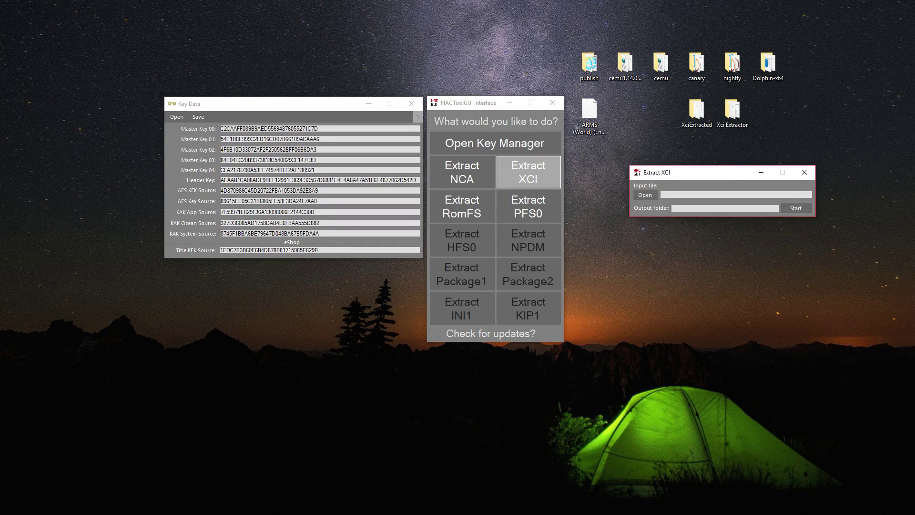
{"action": "left_click_drag", "start_coordinate": [699, 172], "coordinate": [611, 176]}
{"action": "left_click", "coordinate": [557, 199]}
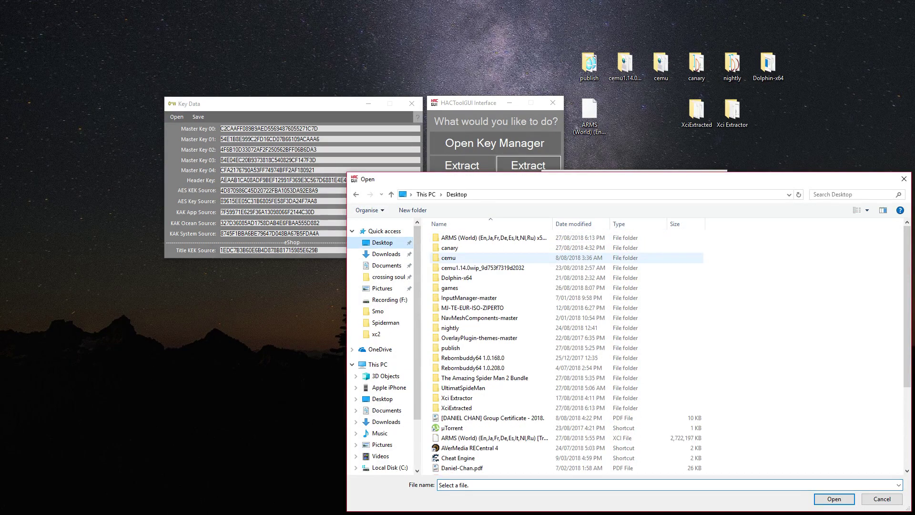
{"action": "double_click", "coordinate": [491, 237]}
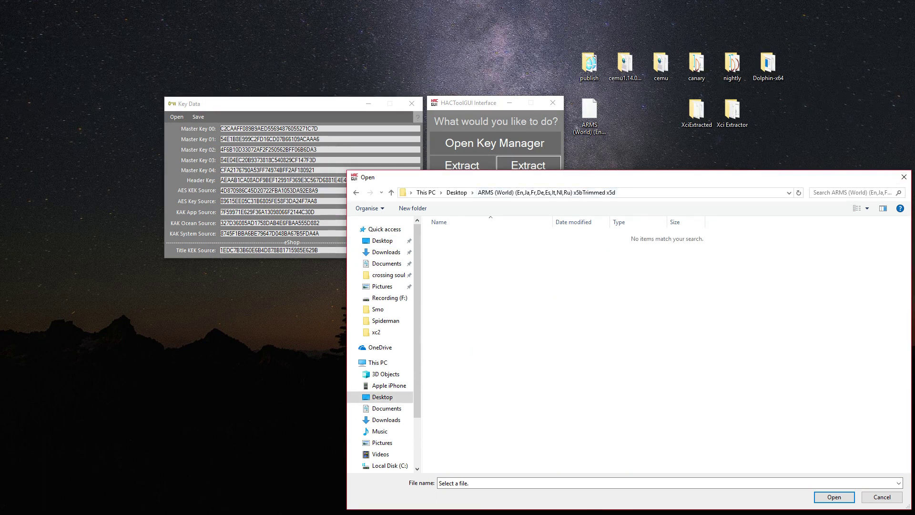
{"action": "left_click", "coordinate": [456, 192]}
{"action": "scroll", "coordinate": [477, 353], "scroll_direction": "down", "scroll_amount": 4}
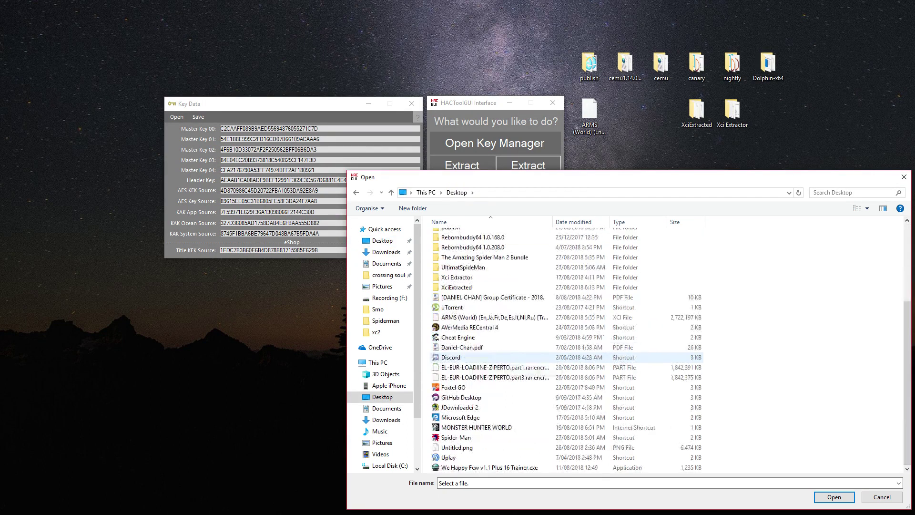
{"action": "scroll", "coordinate": [458, 347], "scroll_direction": "up", "scroll_amount": 4}
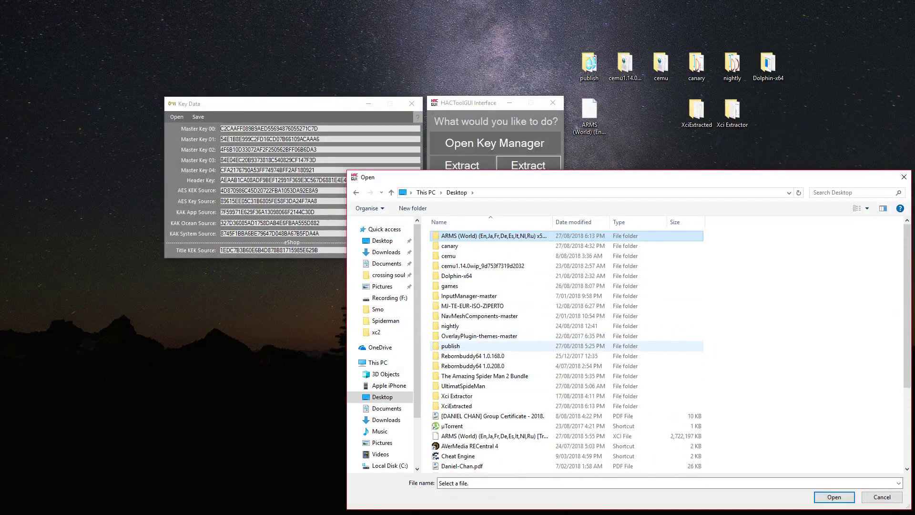
{"action": "double_click", "coordinate": [477, 436]}
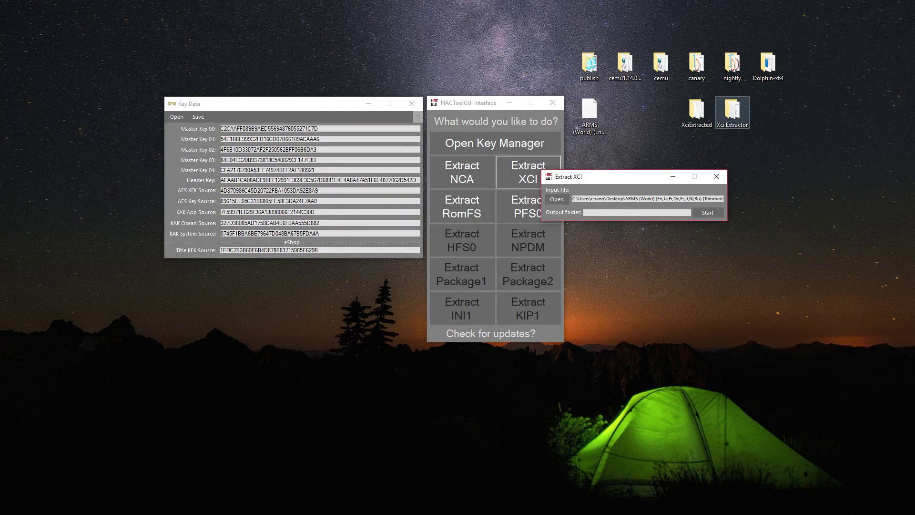
Set the XCI output folder to the Desktop's XciExtracted folder by pasting its path, and start the extraction
{"action": "double_click", "coordinate": [696, 113]}
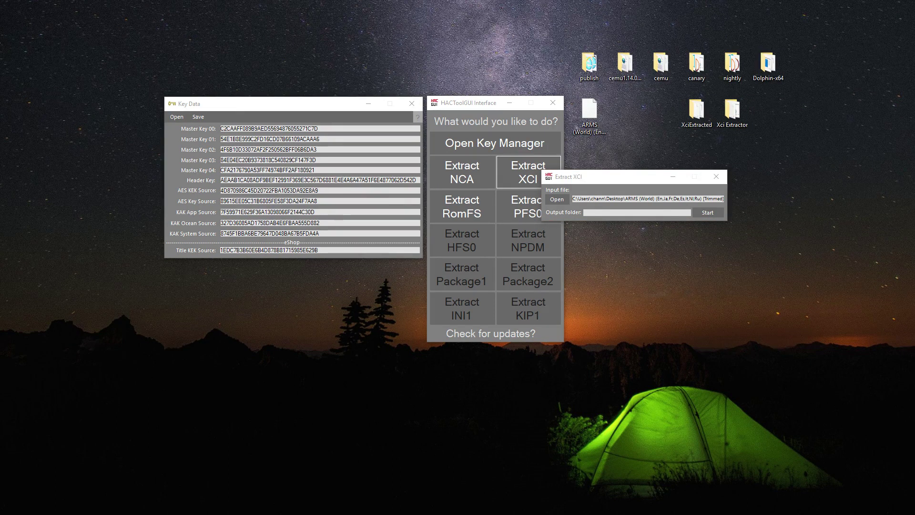
{"action": "right_click", "coordinate": [607, 212]}
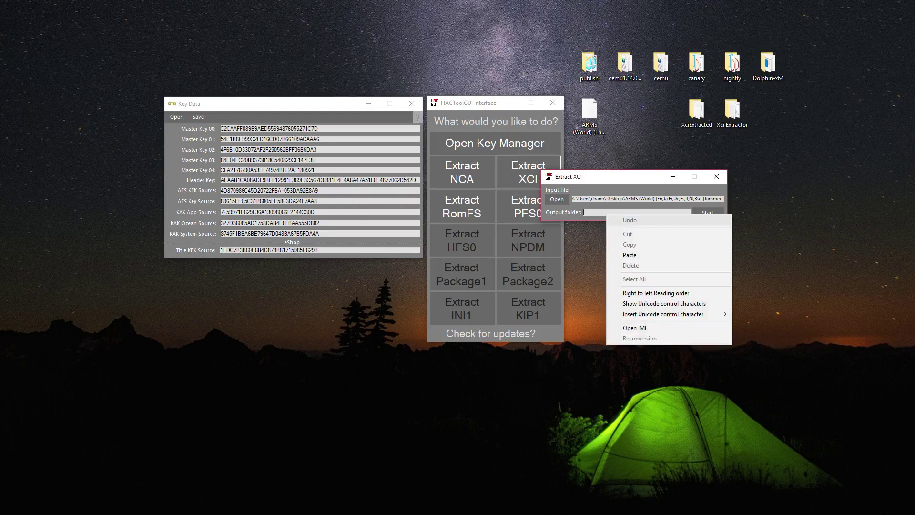
{"action": "left_click", "coordinate": [620, 254]}
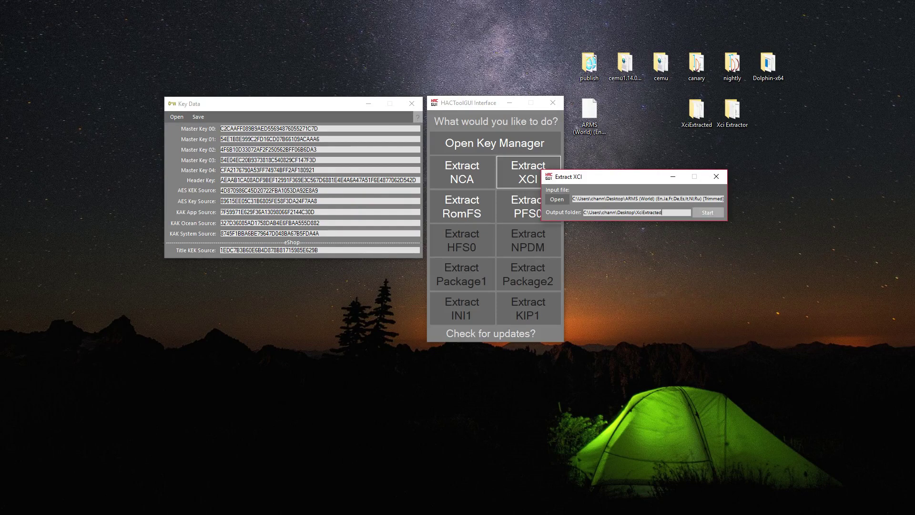
{"action": "left_click", "coordinate": [708, 212]}
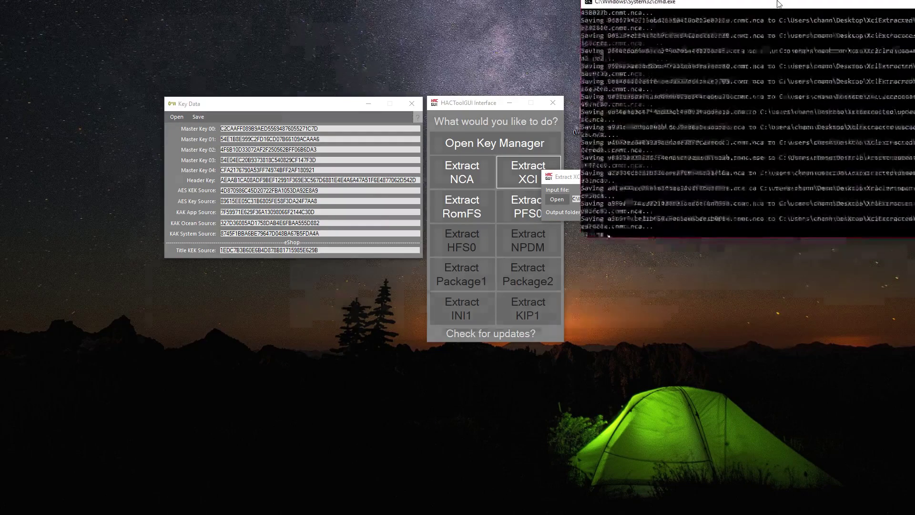
{"action": "left_click_drag", "start_coordinate": [776, 5], "coordinate": [578, 53]}
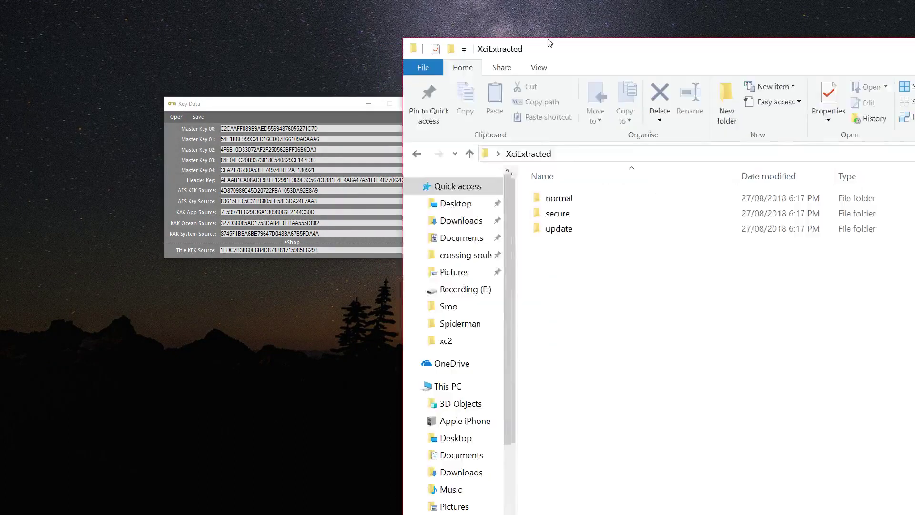
Review the extracted contents of the XciExtracted folder, selecting all items and moving its window clear of the extraction options
{"action": "left_click_drag", "start_coordinate": [548, 39], "coordinate": [424, 99]}
{"action": "key", "text": "ctrl+a"}
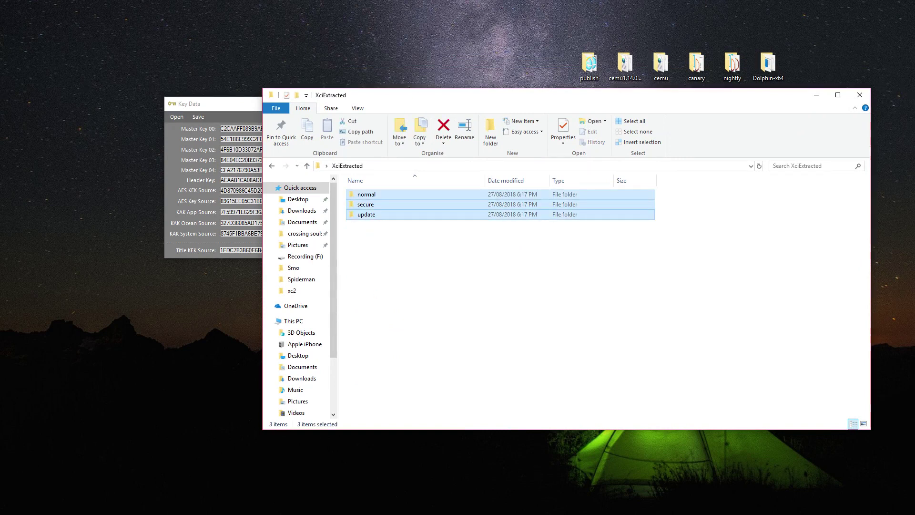
{"action": "left_click_drag", "start_coordinate": [545, 100], "coordinate": [574, 215]}
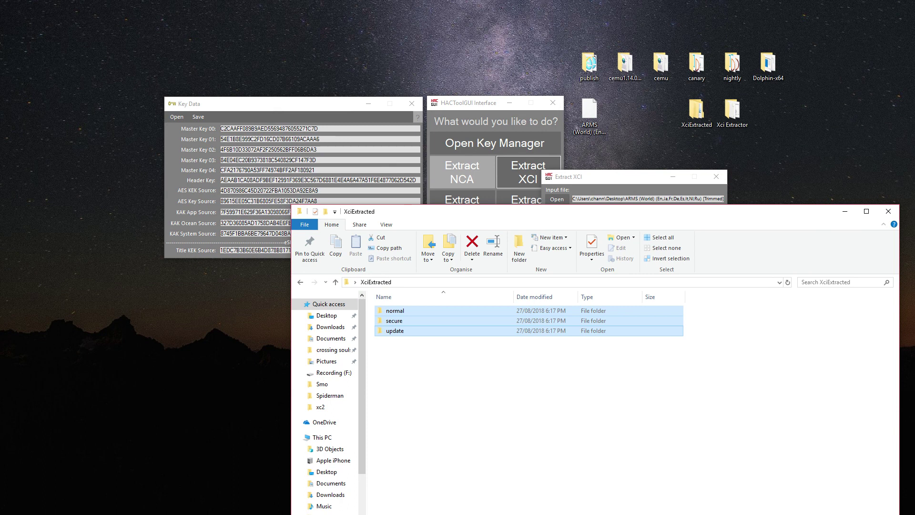
Open the NCA extraction tool and load the largest NCA file from XciExtracted\secure as its input file
{"action": "left_click", "coordinate": [462, 172]}
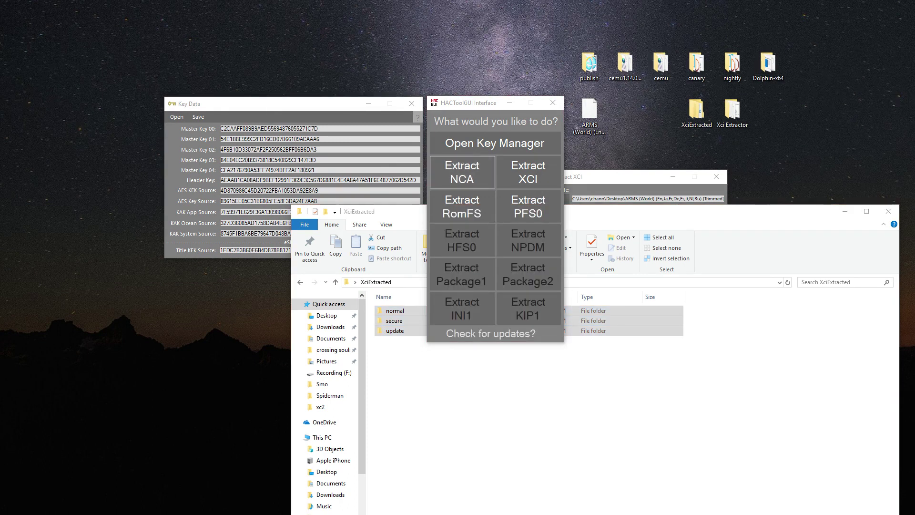
{"action": "left_click_drag", "start_coordinate": [900, 13], "coordinate": [642, 164]}
{"action": "left_click", "coordinate": [568, 195]}
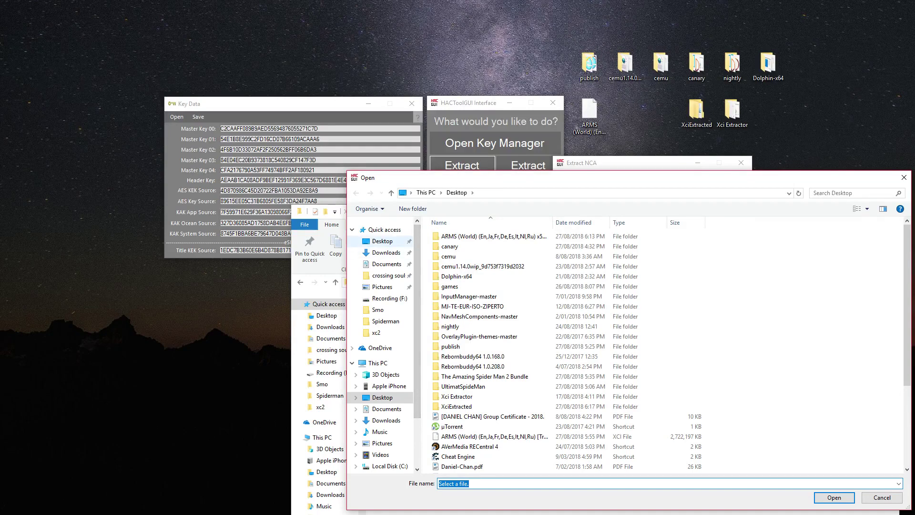
{"action": "left_click", "coordinate": [382, 241]}
{"action": "scroll", "coordinate": [457, 286], "scroll_direction": "down", "scroll_amount": 3}
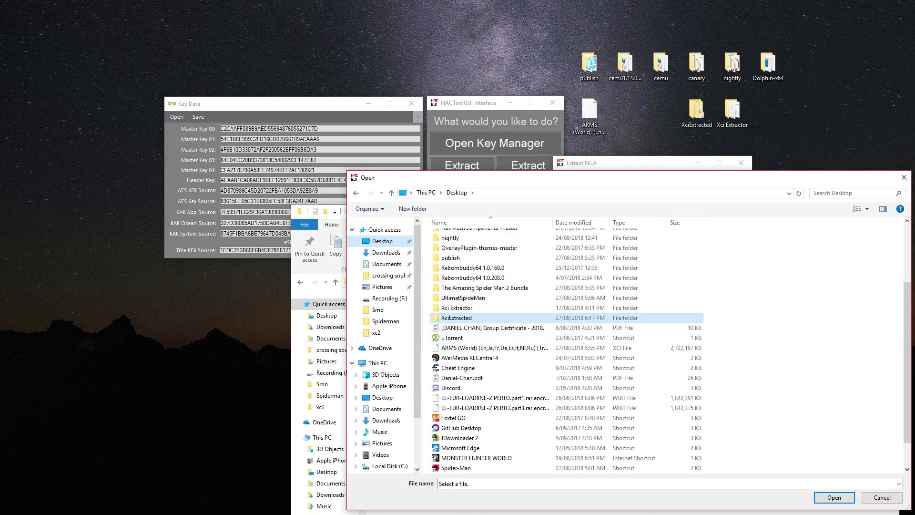
{"action": "double_click", "coordinate": [456, 316]}
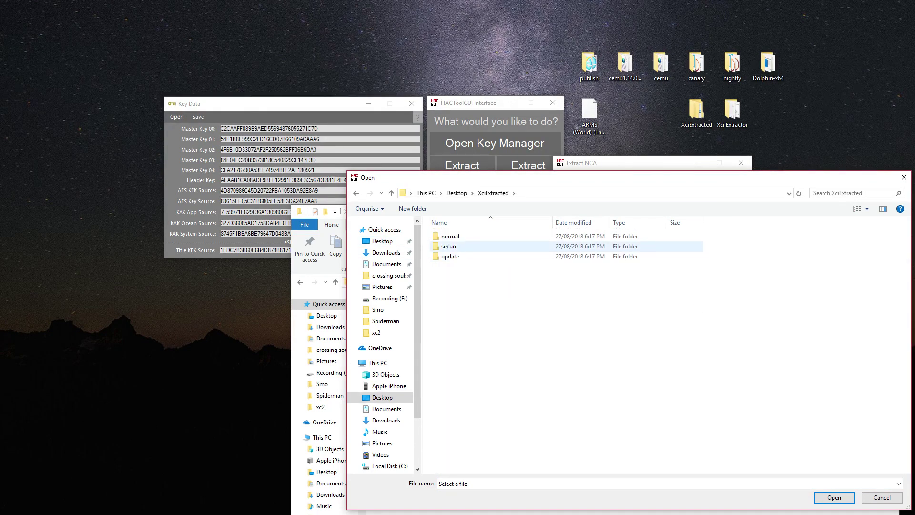
{"action": "double_click", "coordinate": [477, 246]}
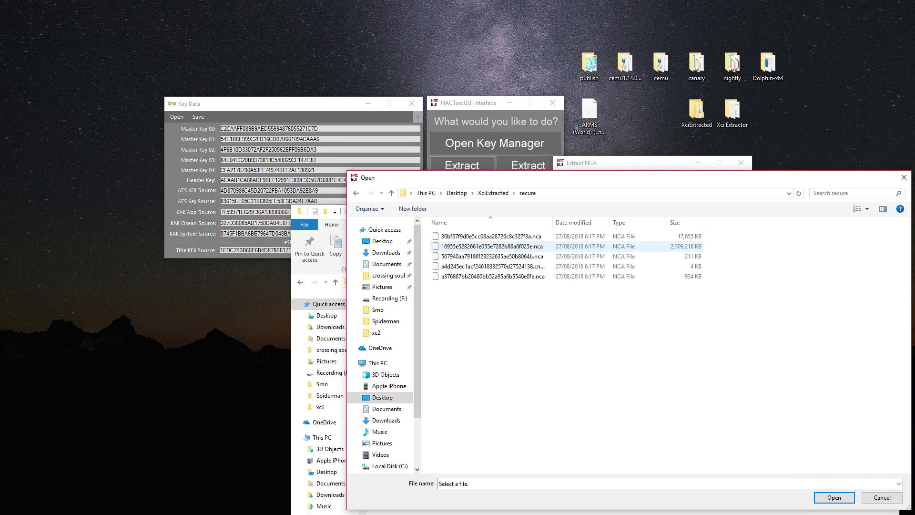
{"action": "double_click", "coordinate": [491, 246]}
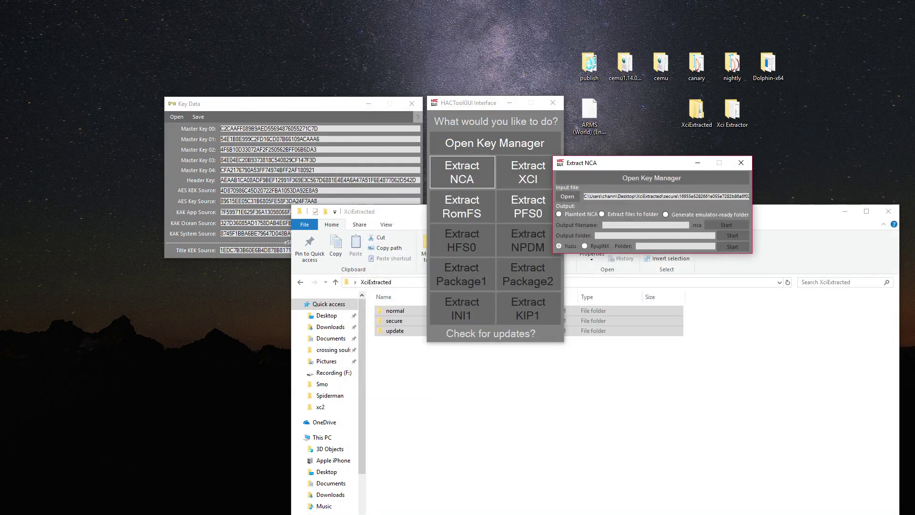
Generate an emulator-ready folder for Yuzu from the loaded NCA, with the Desktop's XciExtracted folder as the destination
{"action": "left_click", "coordinate": [666, 214]}
{"action": "left_click", "coordinate": [559, 246]}
{"action": "right_click", "coordinate": [663, 246]}
{"action": "left_click", "coordinate": [688, 289]}
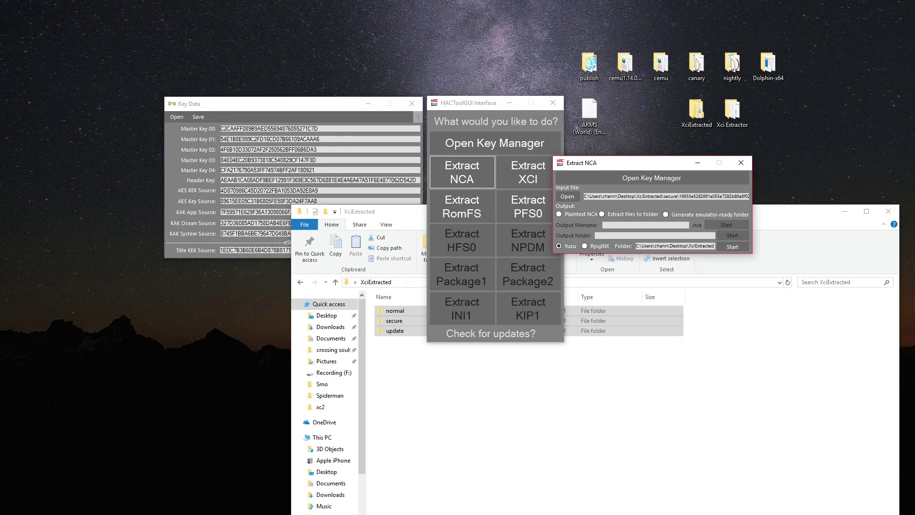
{"action": "left_click", "coordinate": [733, 246]}
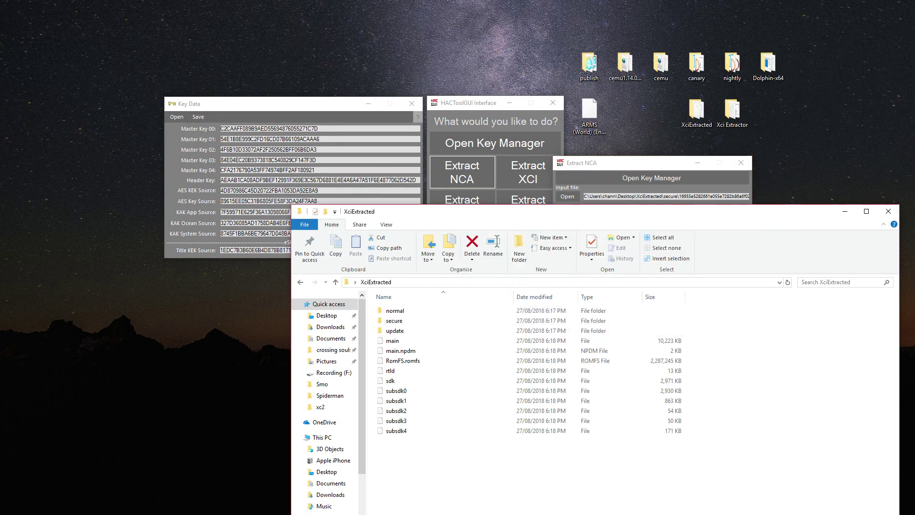
Bring the whole XciExtracted window into view and examine the generated files, selecting subsdk1 through subsdk4
{"action": "left_click_drag", "start_coordinate": [545, 213], "coordinate": [504, 103]}
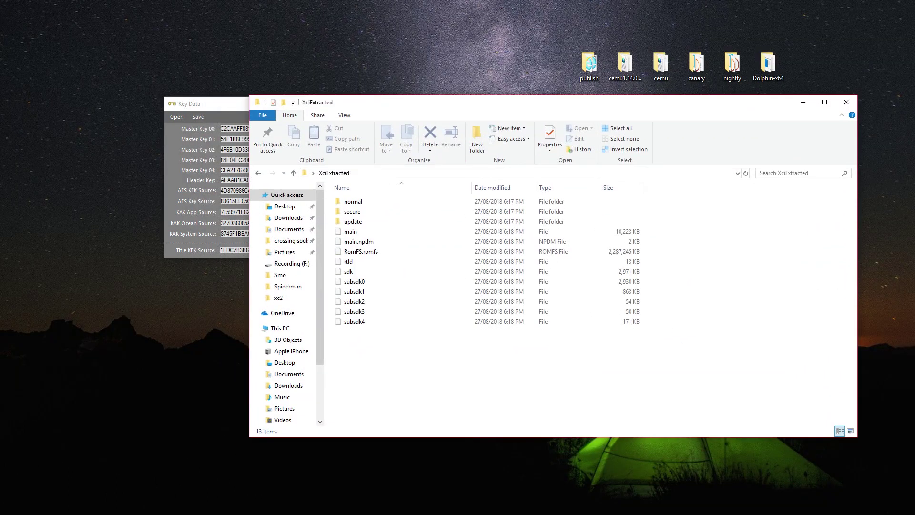
{"action": "left_click_drag", "start_coordinate": [435, 372], "coordinate": [352, 220]}
{"action": "left_click_drag", "start_coordinate": [429, 333], "coordinate": [362, 292]}
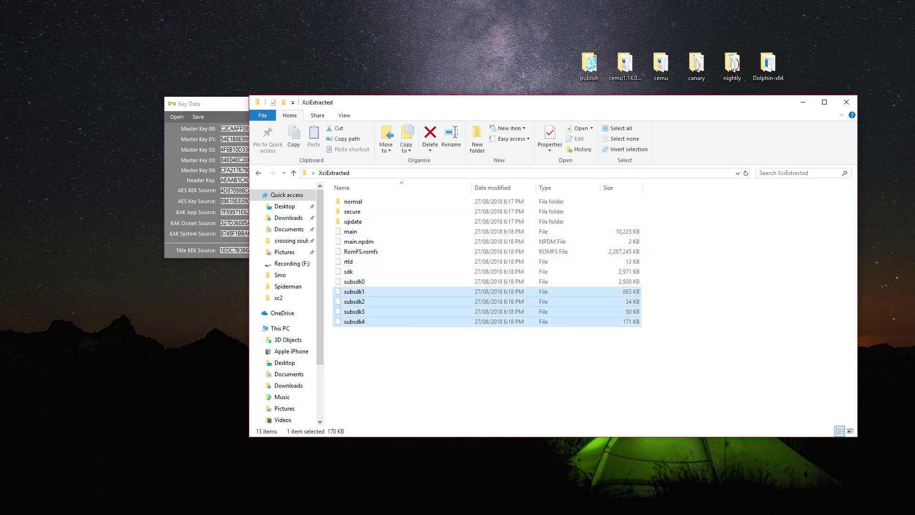
Launch yuzu.exe from the Desktop's canary folder, clearing open windows out of the way, and reposition the emulator window
{"action": "left_click_drag", "start_coordinate": [535, 105], "coordinate": [557, 159]}
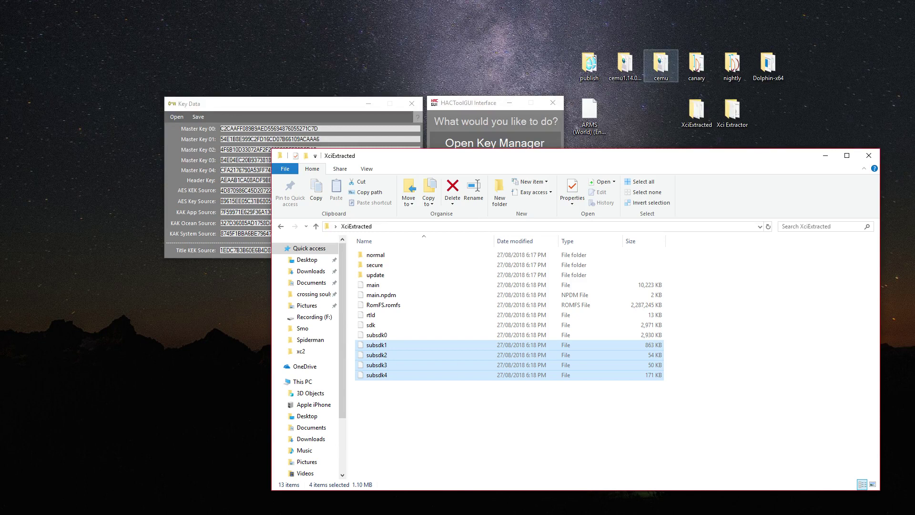
{"action": "double_click", "coordinate": [696, 65]}
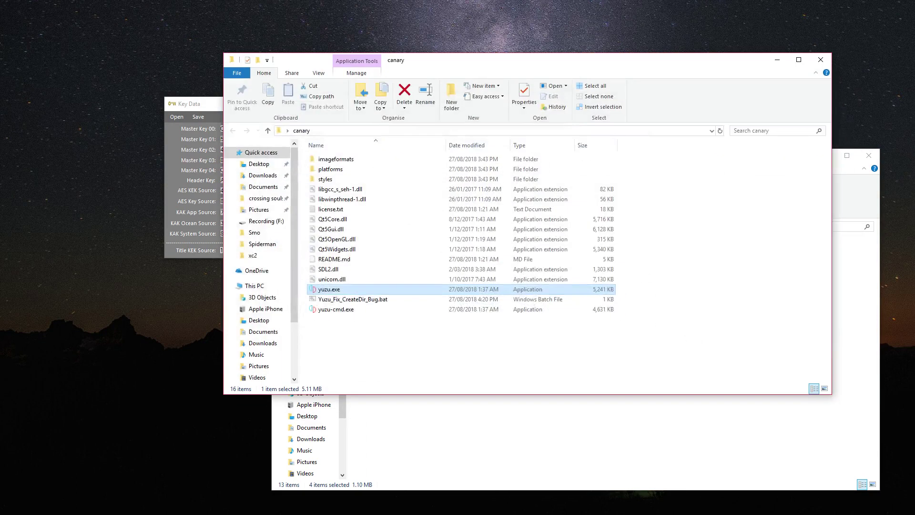
{"action": "left_click_drag", "start_coordinate": [564, 65], "coordinate": [625, 69]}
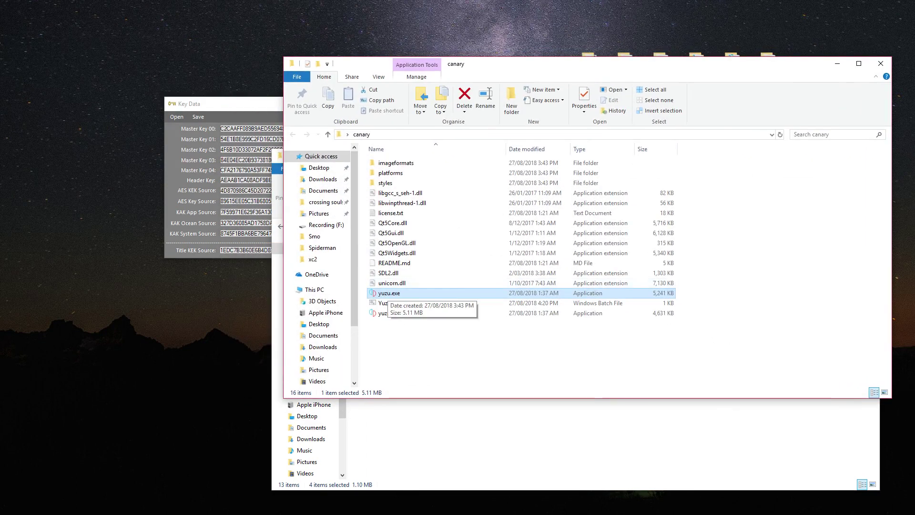
{"action": "double_click", "coordinate": [389, 292]}
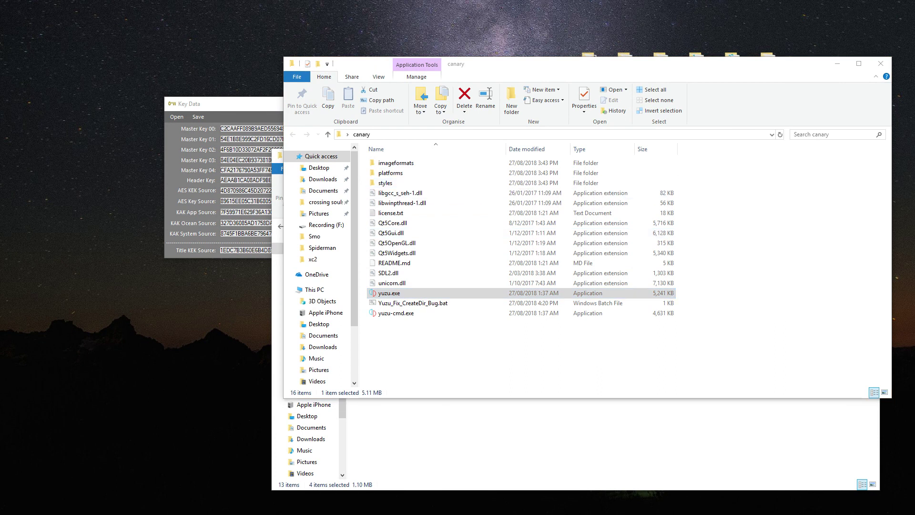
{"action": "left_click_drag", "start_coordinate": [913, 14], "coordinate": [249, 71]}
Load RomFS.romfs from the Desktop's XciExtracted folder into the emulator, with the file filter set to All Files (*.*)
{"action": "left_click", "coordinate": [167, 82]}
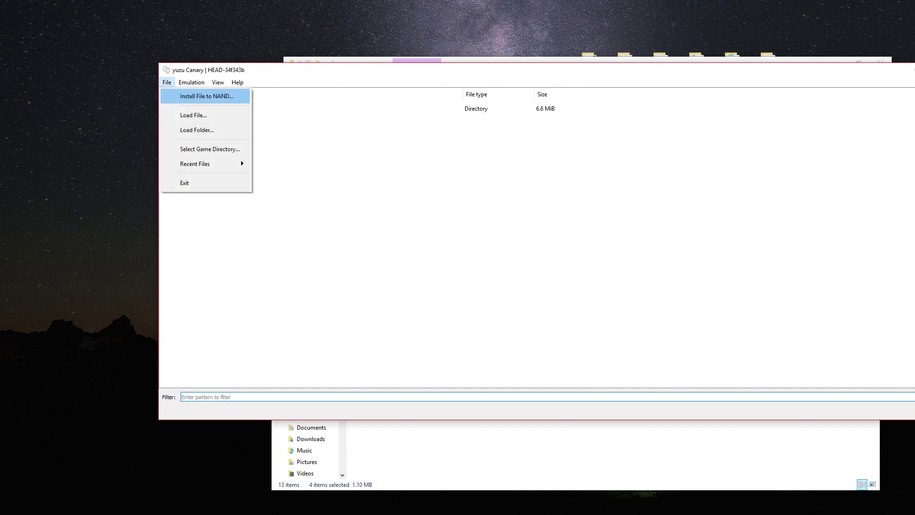
{"action": "left_click", "coordinate": [187, 115]}
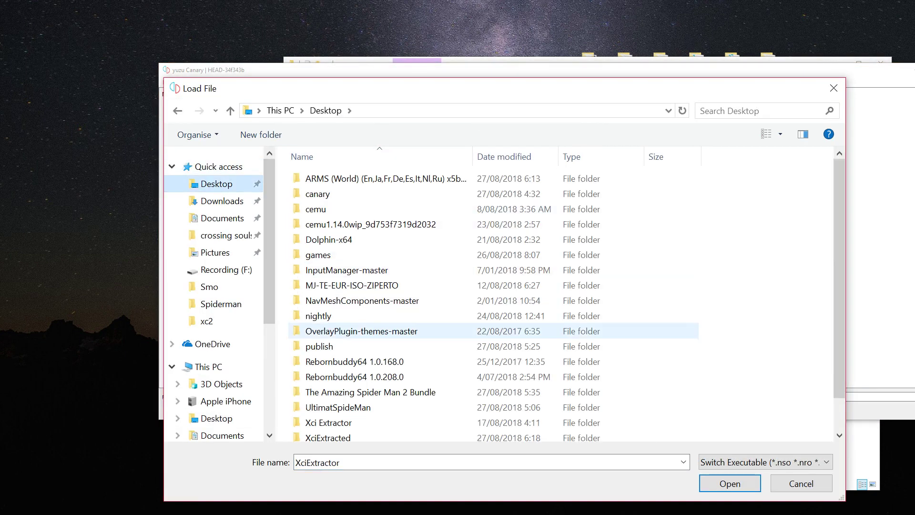
{"action": "scroll", "coordinate": [334, 331], "scroll_direction": "down", "scroll_amount": 1}
{"action": "double_click", "coordinate": [334, 404]}
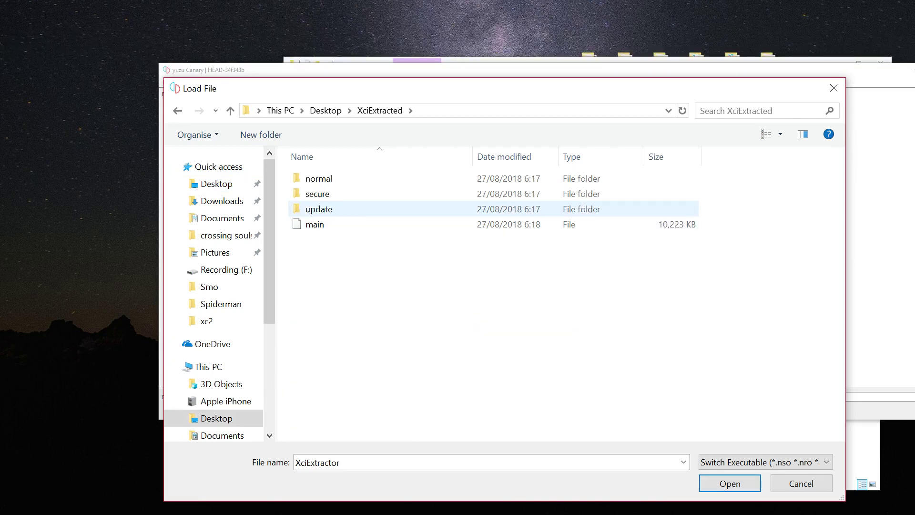
{"action": "left_click", "coordinate": [765, 462]}
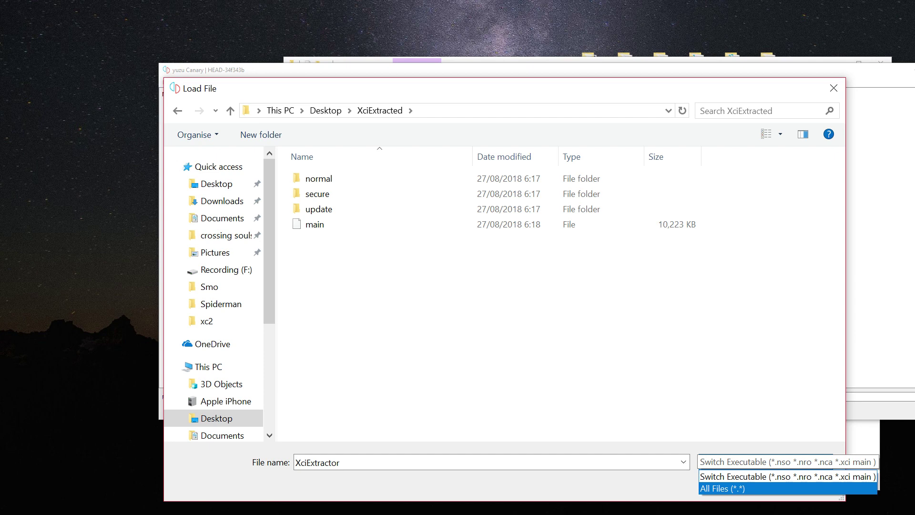
{"action": "left_click", "coordinate": [715, 486]}
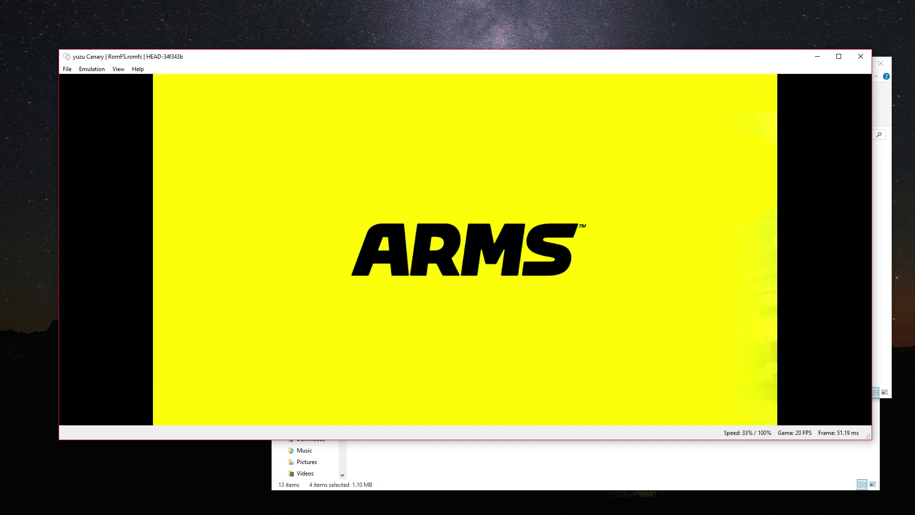
Raise the emulator's audio volume to nearly maximum in the configuration and apply the change
{"action": "left_click", "coordinate": [91, 69]}
{"action": "key", "text": "Return"}
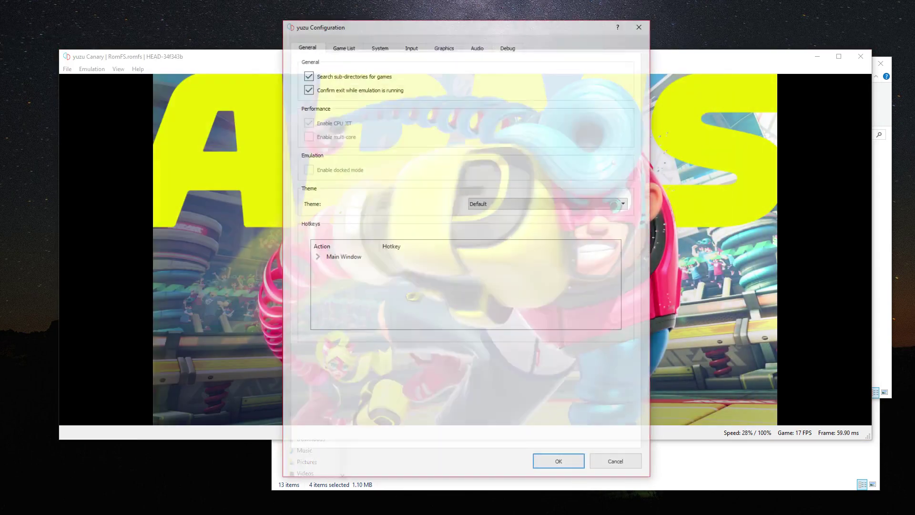
{"action": "left_click", "coordinate": [477, 46]}
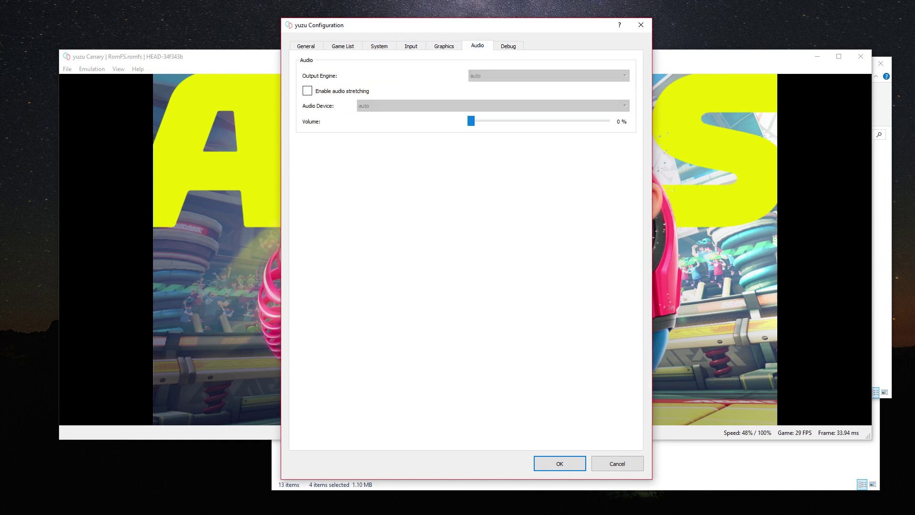
{"action": "left_click_drag", "start_coordinate": [471, 121], "coordinate": [605, 121]}
{"action": "key", "text": "Return"}
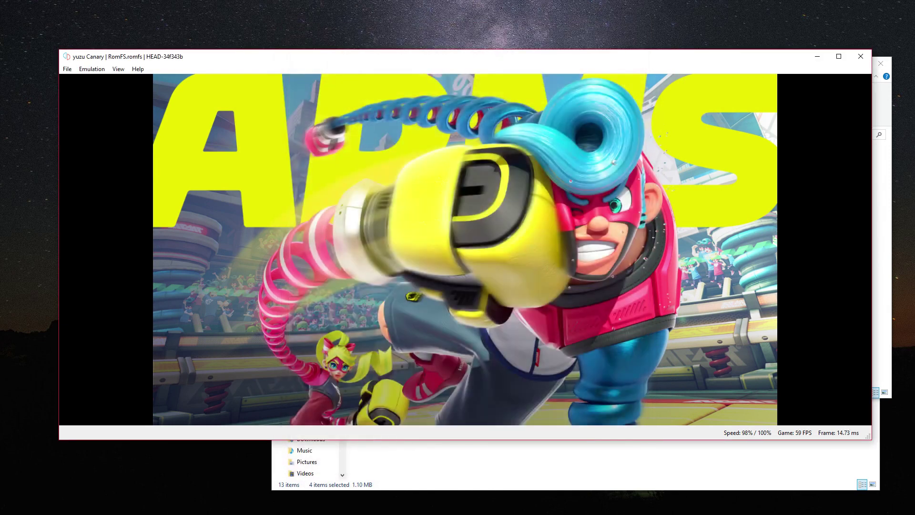